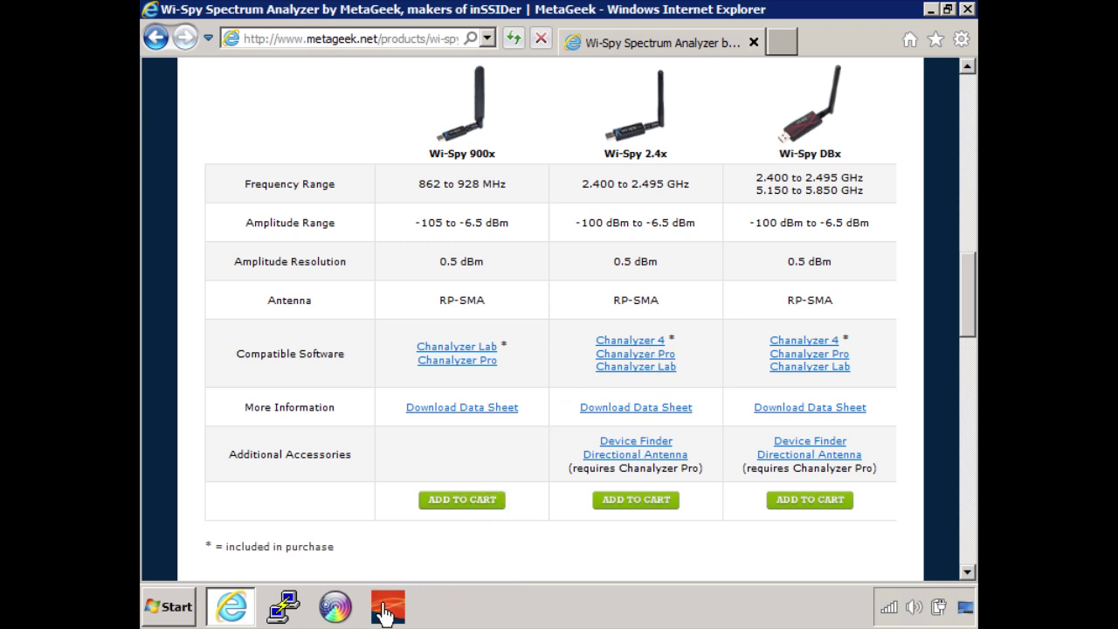
Switch to Chanalyzer 4 and overlay the Cisco-Linksys channel 1 and D-Link channel 11 + 7 networks on the spectrum graph
left_click(384, 611)
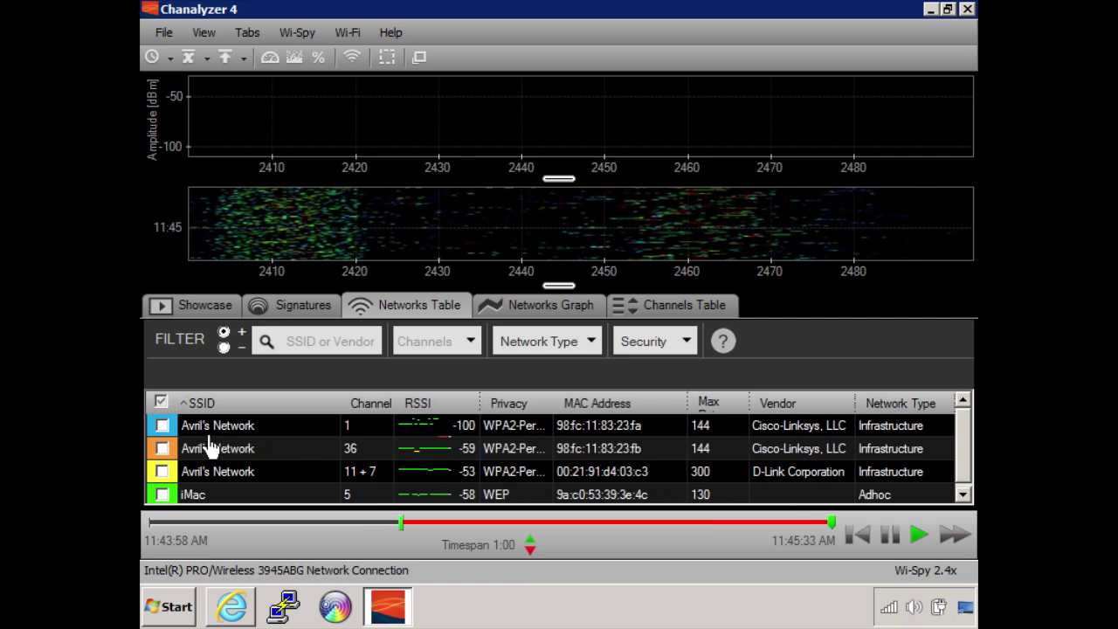
left_click(163, 427)
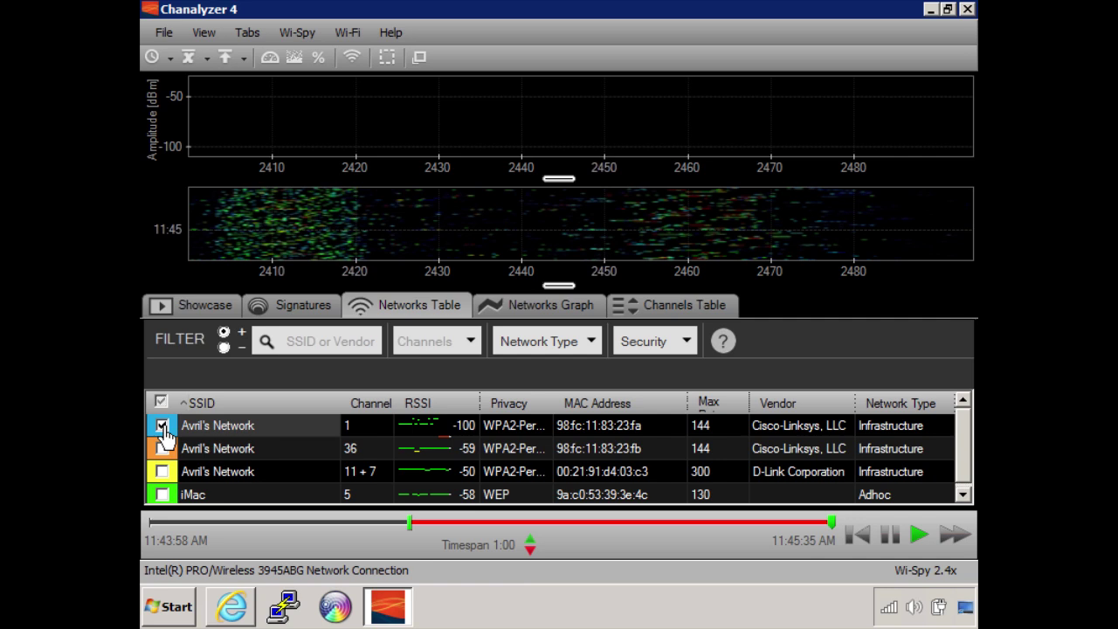
left_click(163, 472)
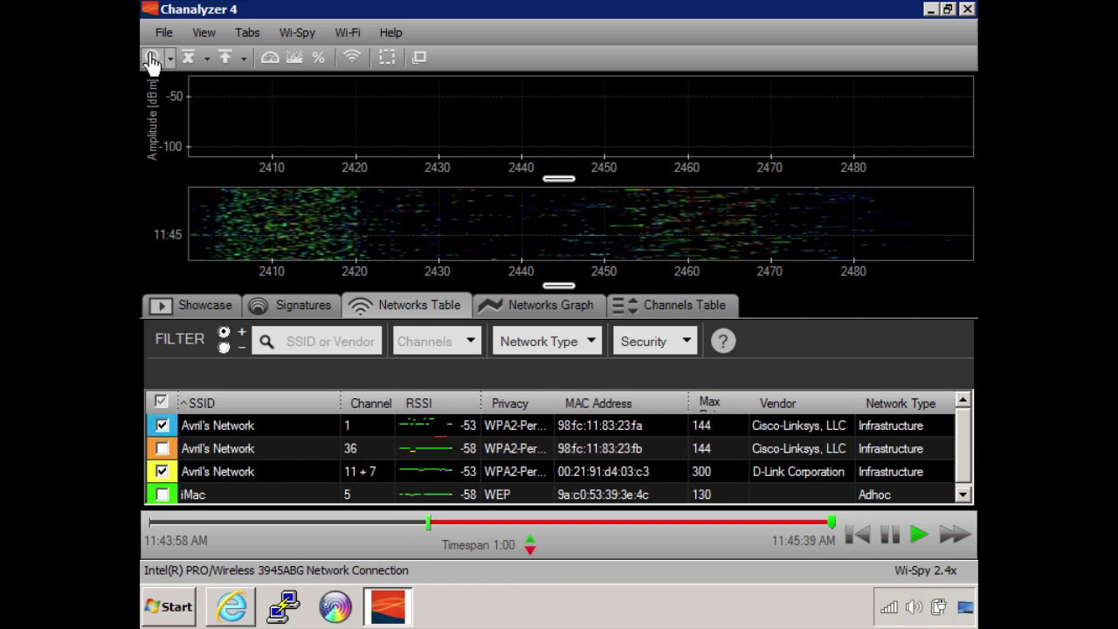
left_click(353, 63)
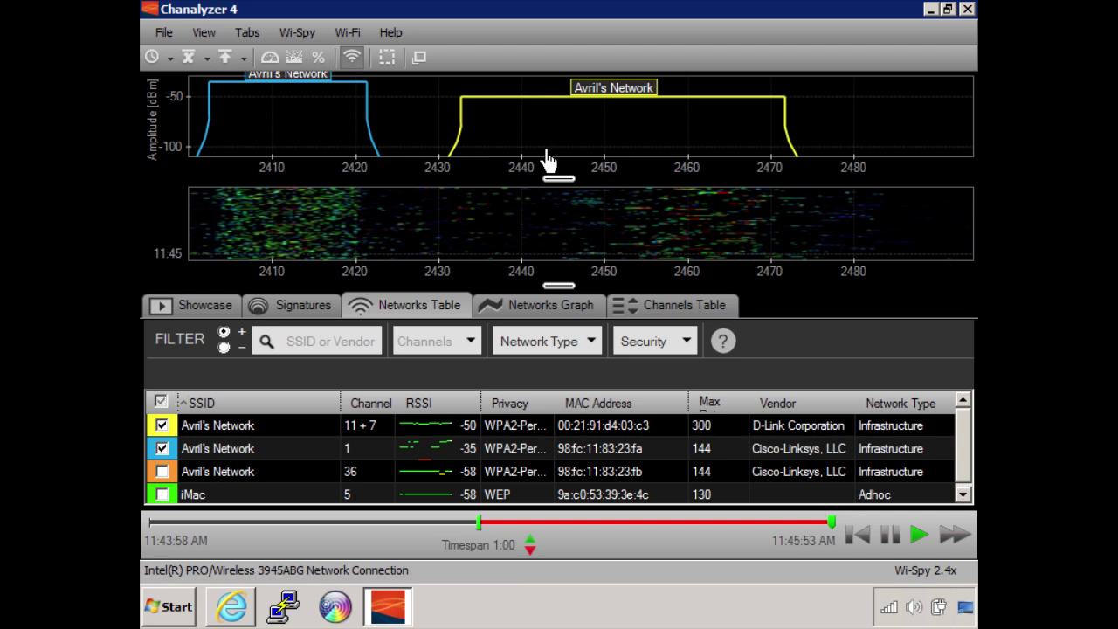
Label the graph axes with Wi-Fi channels, and show and then hide the iMac ad hoc network's overlay
left_click(201, 39)
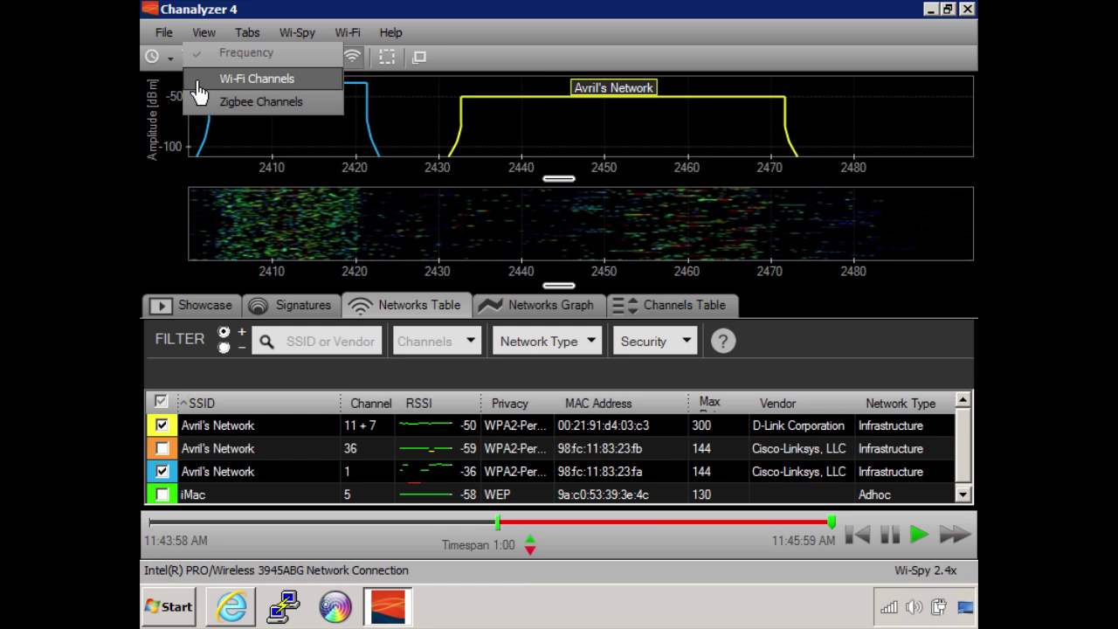
left_click(198, 85)
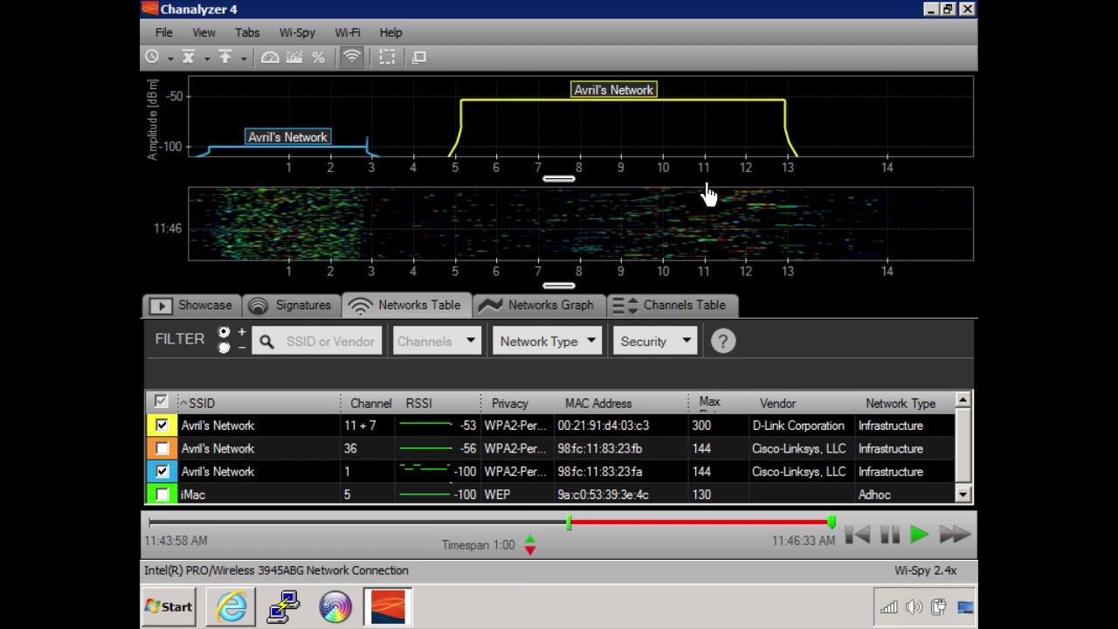
left_click(162, 496)
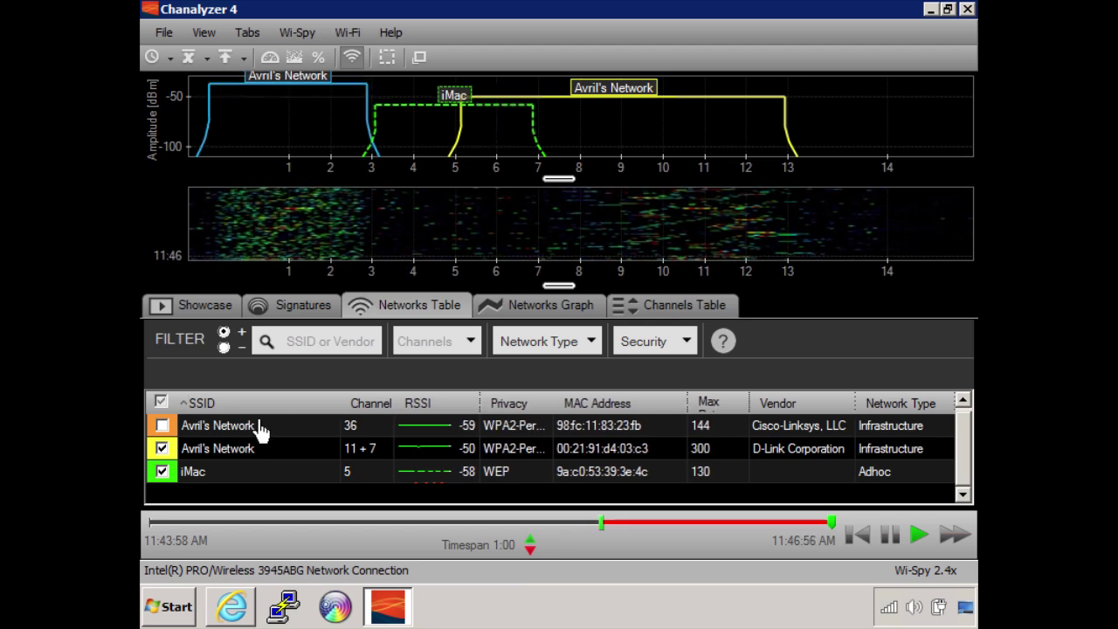
left_click(162, 473)
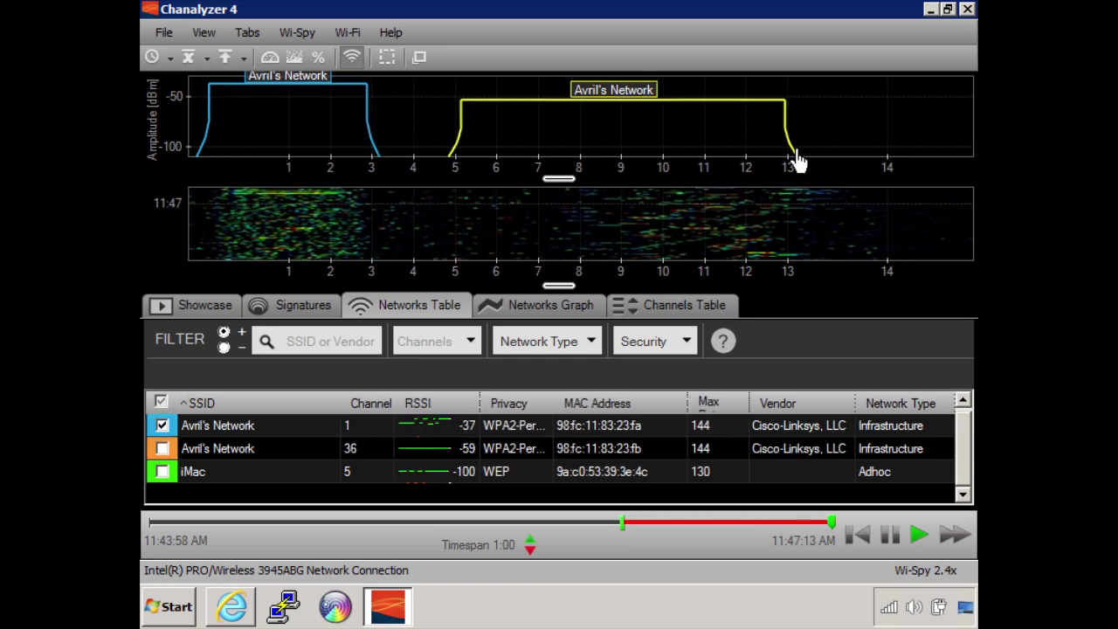
Look through the device signatures from the 802.11 patterns to the Plantronics Headset row and return to the first row
left_click(304, 306)
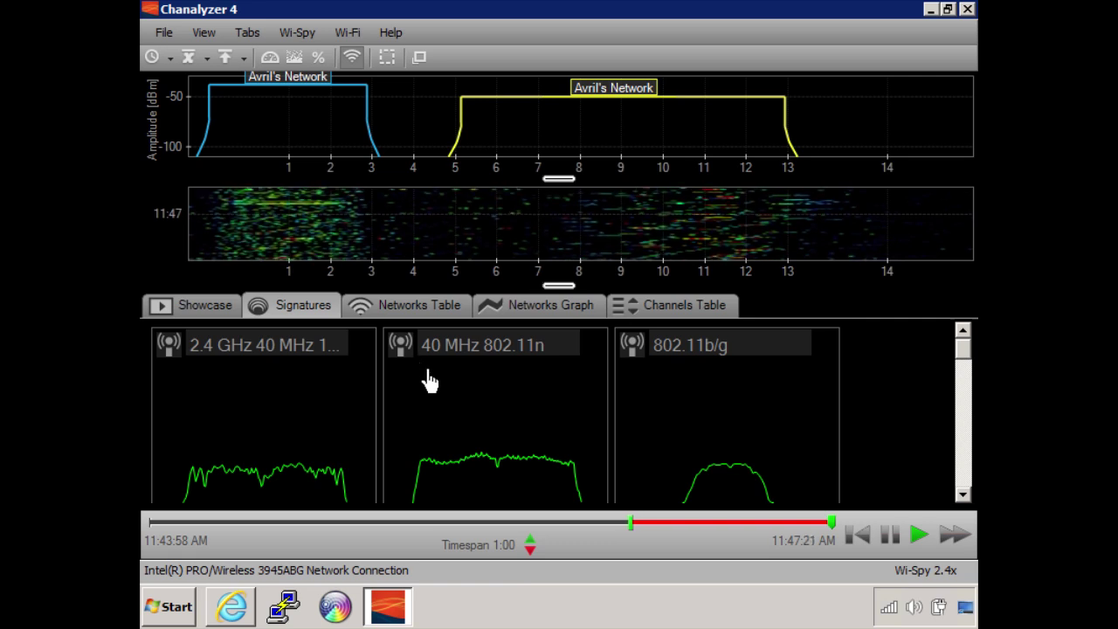
left_click(963, 497)
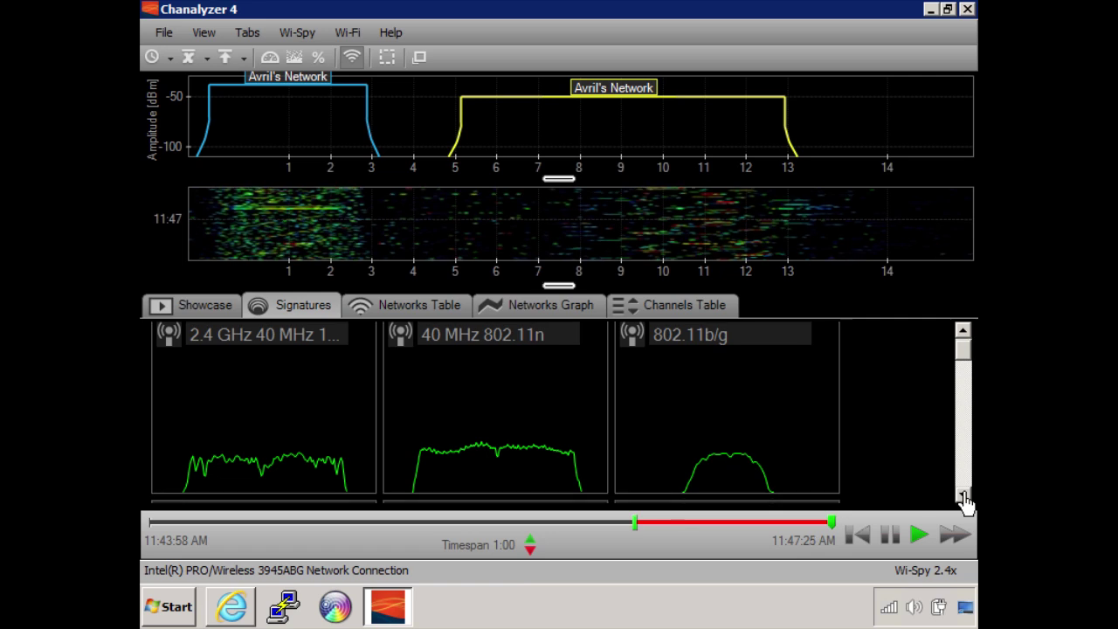
left_click(963, 496)
left_click(963, 496)
left_click(963, 497)
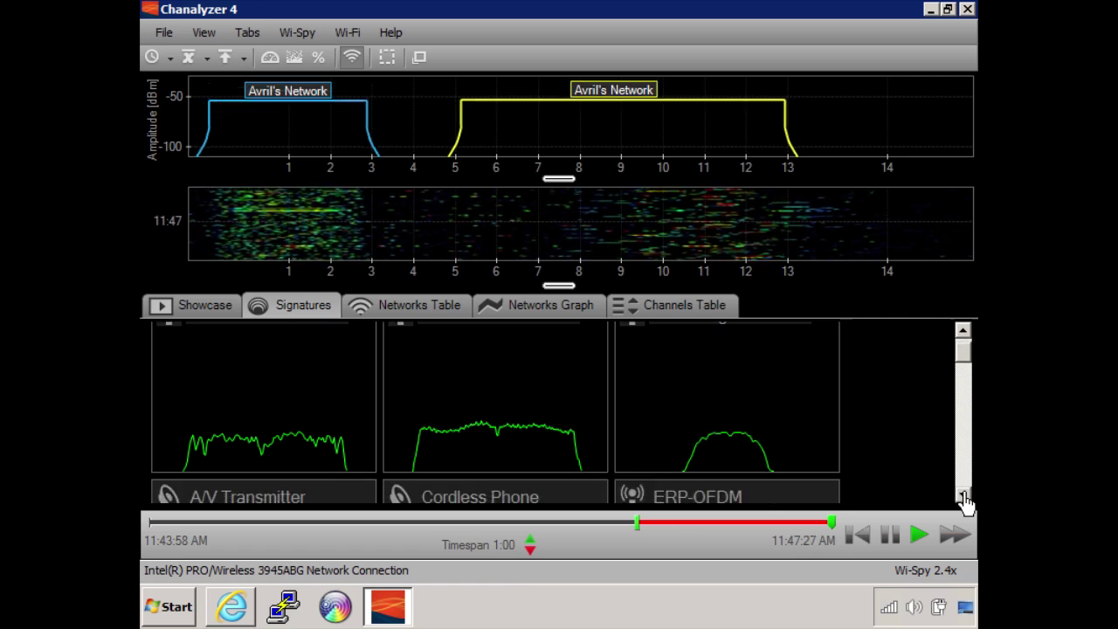
left_click(962, 497)
left_click(963, 496)
left_click(963, 496)
left_click(963, 496)
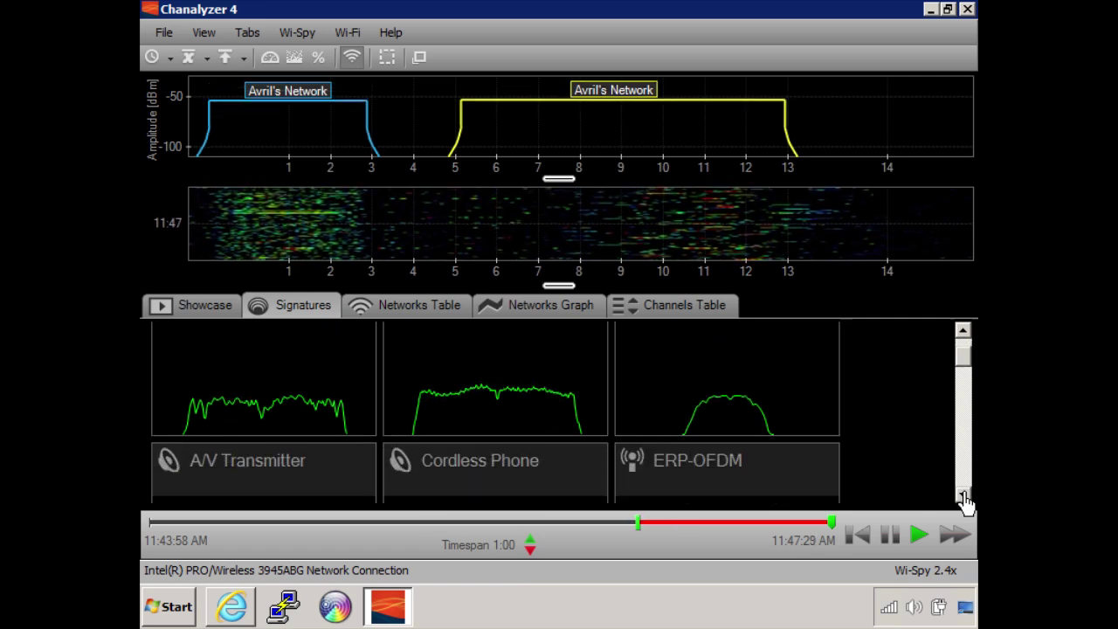
left_click(963, 497)
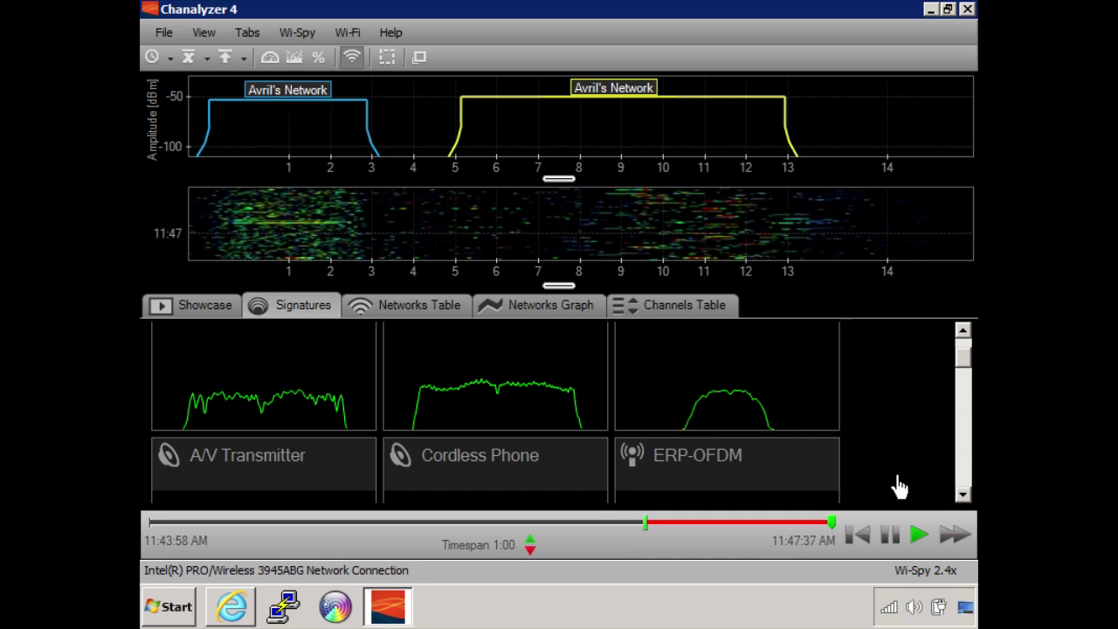
left_click(964, 497)
left_click(964, 496)
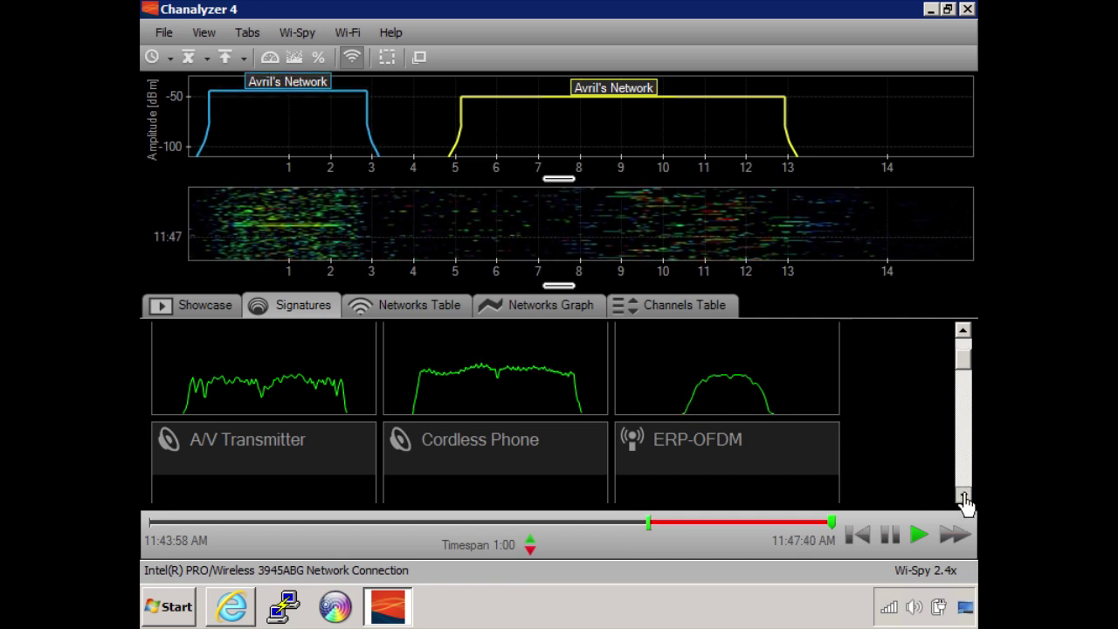
left_click(964, 496)
left_click(965, 496)
left_click(965, 496)
left_click(965, 496)
left_click(965, 496)
left_click(964, 497)
left_click(965, 496)
left_click(965, 496)
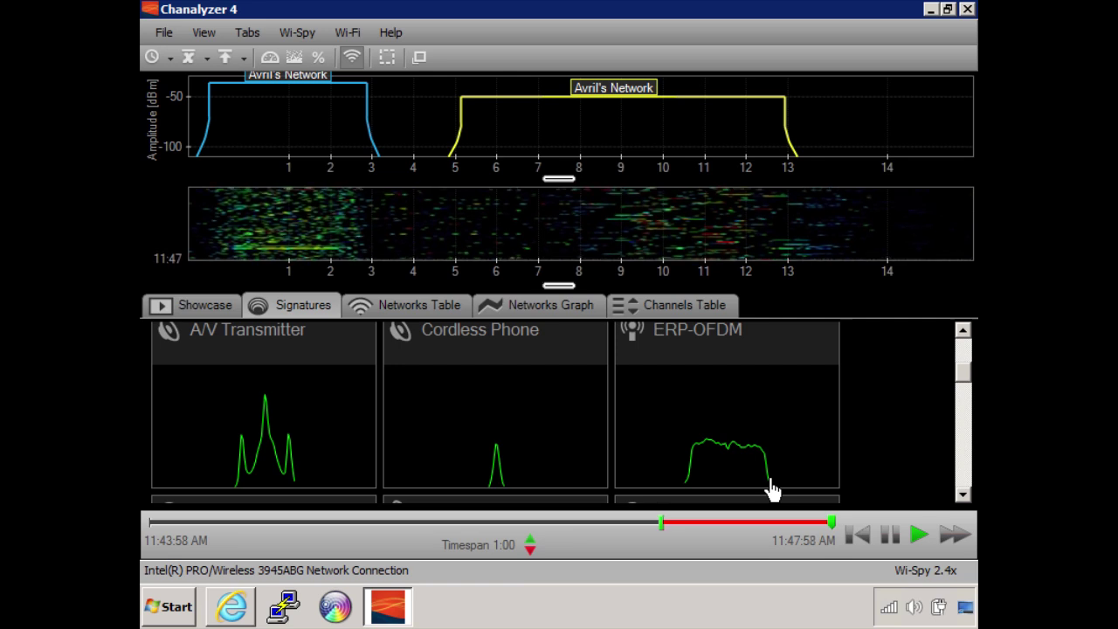
left_click(964, 498)
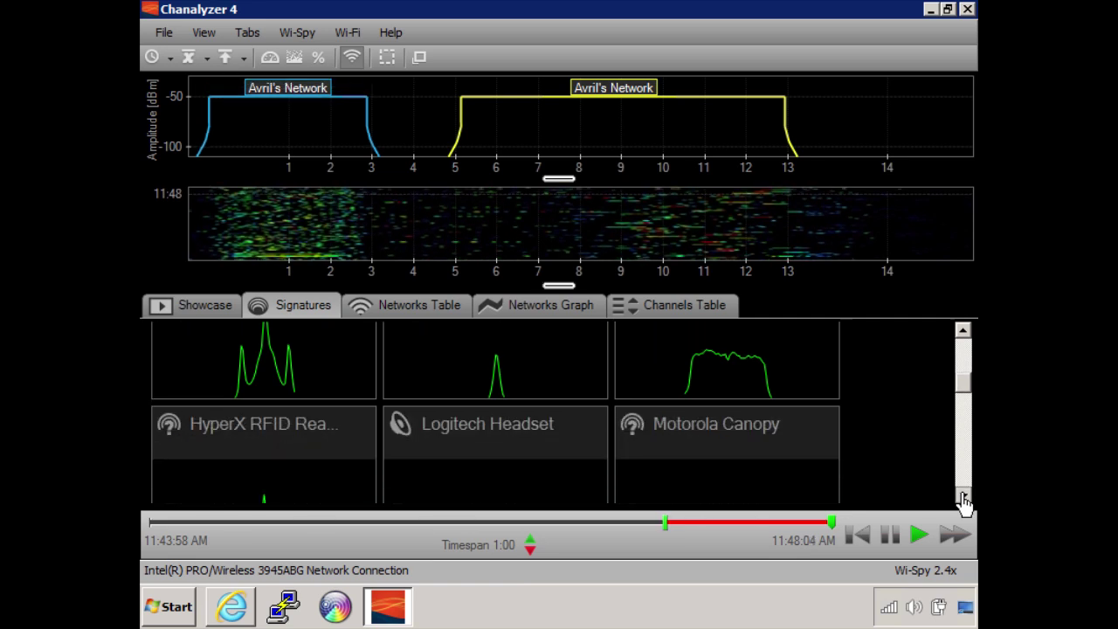
left_click(964, 498)
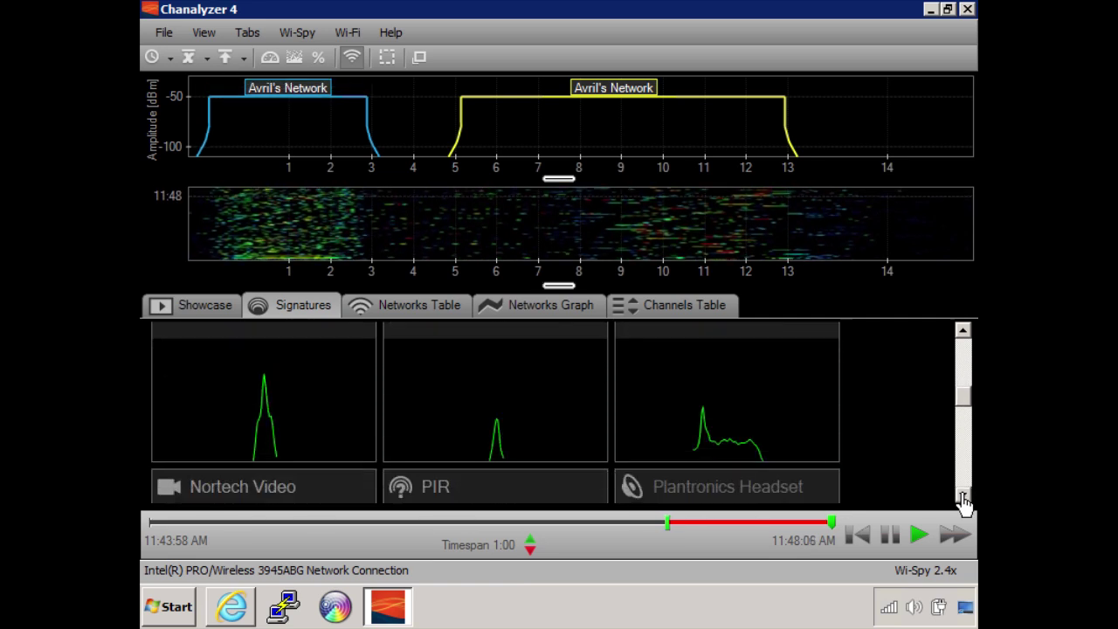
left_click(964, 498)
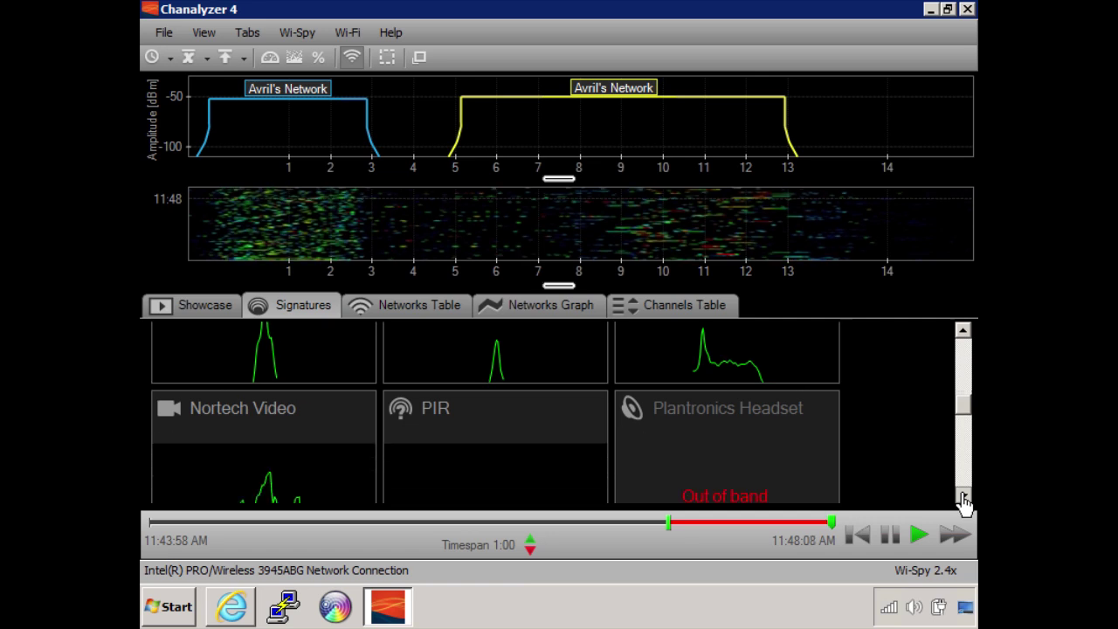
left_click(963, 498)
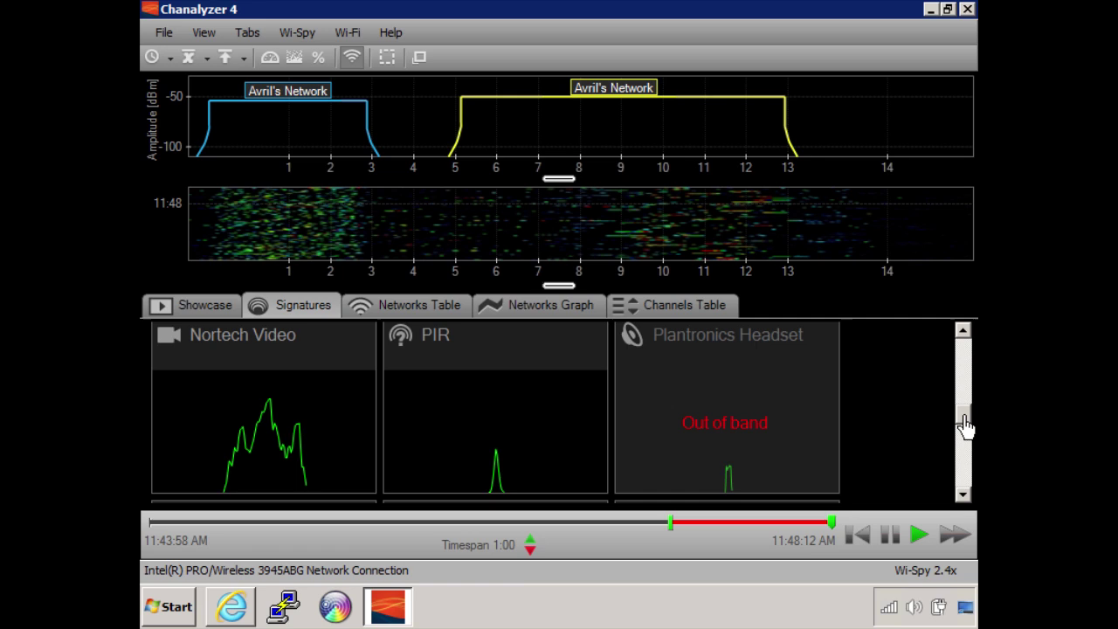
left_click_drag(965, 424, 967, 342)
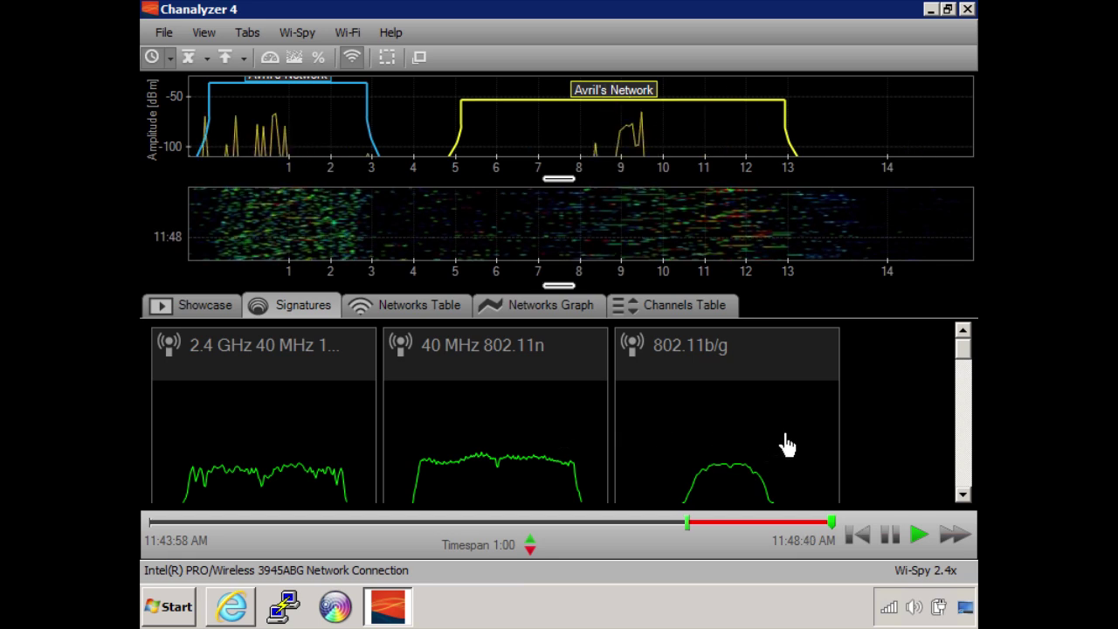
Review the A/V Transmitter, HyperX RFID and Nortech Video signature rows again, returning to the 802.11 signatures
left_click(963, 471)
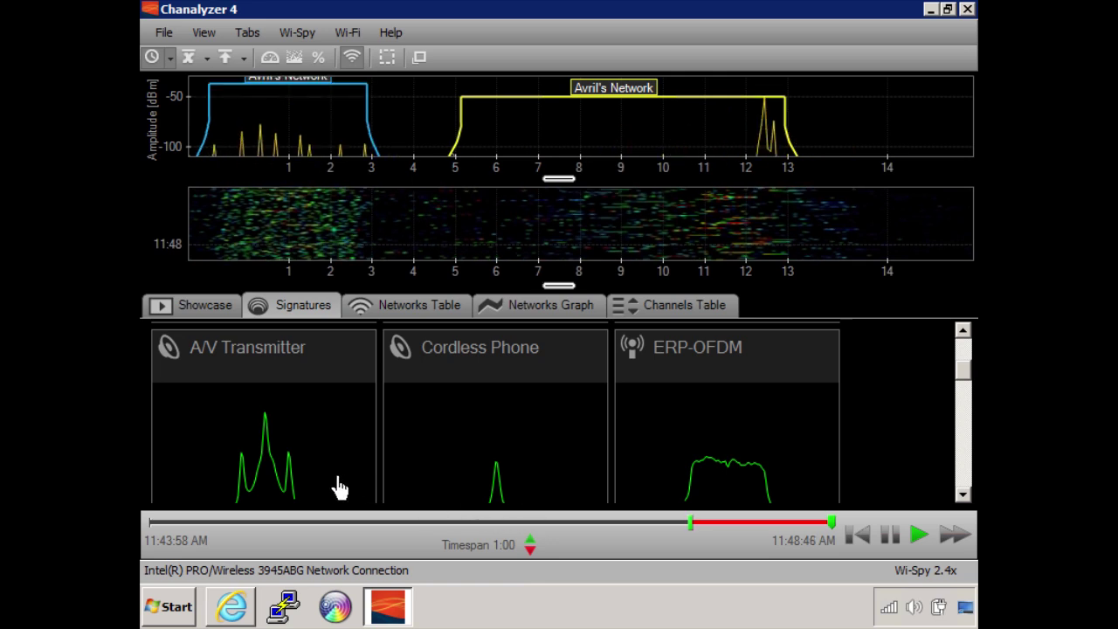
left_click(966, 476)
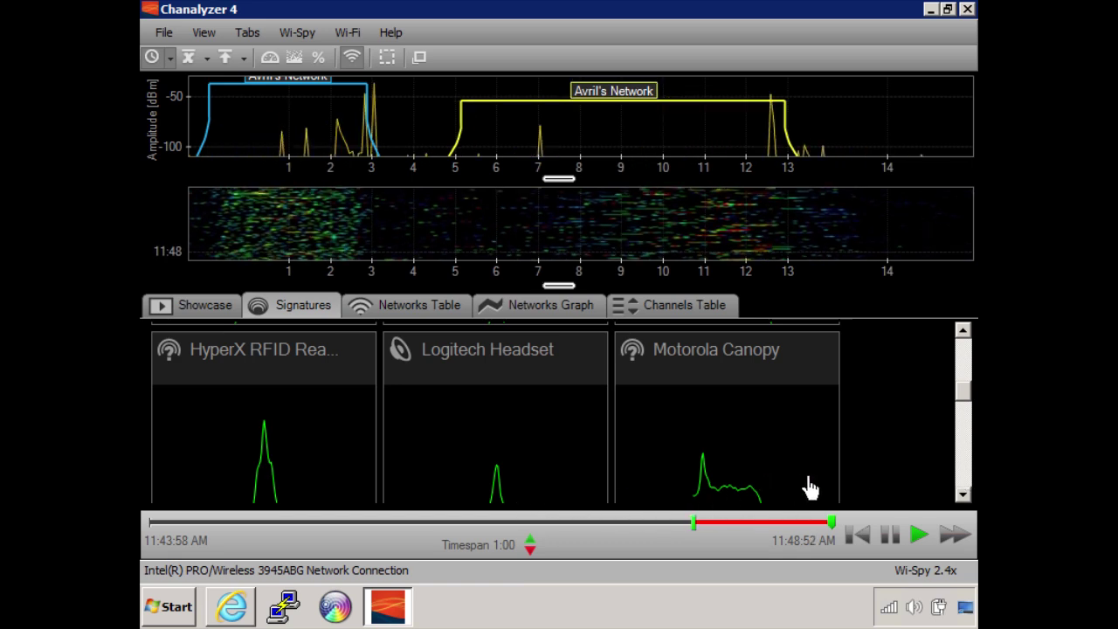
left_click(966, 474)
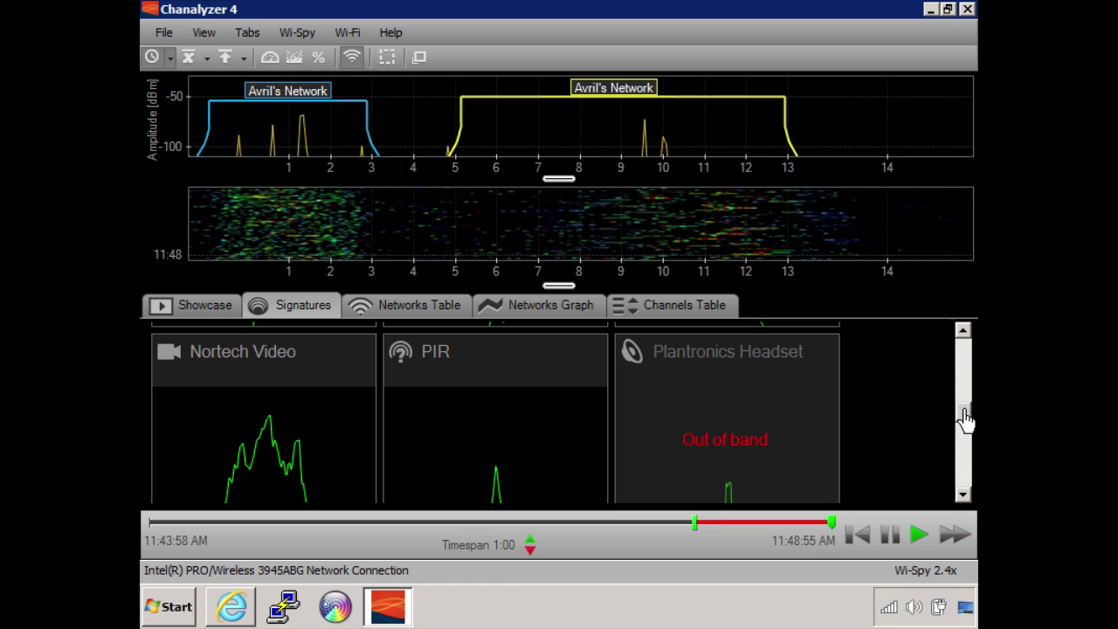
left_click_drag(967, 404, 967, 354)
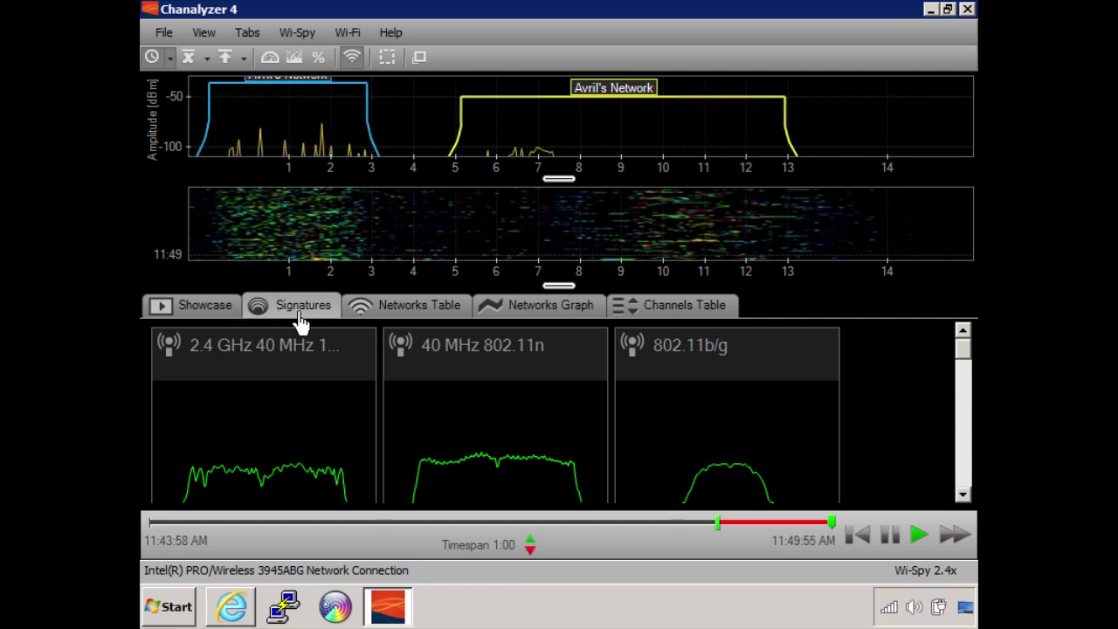
Return to the networks table and exit Chanalyzer without saving the capture
left_click(419, 307)
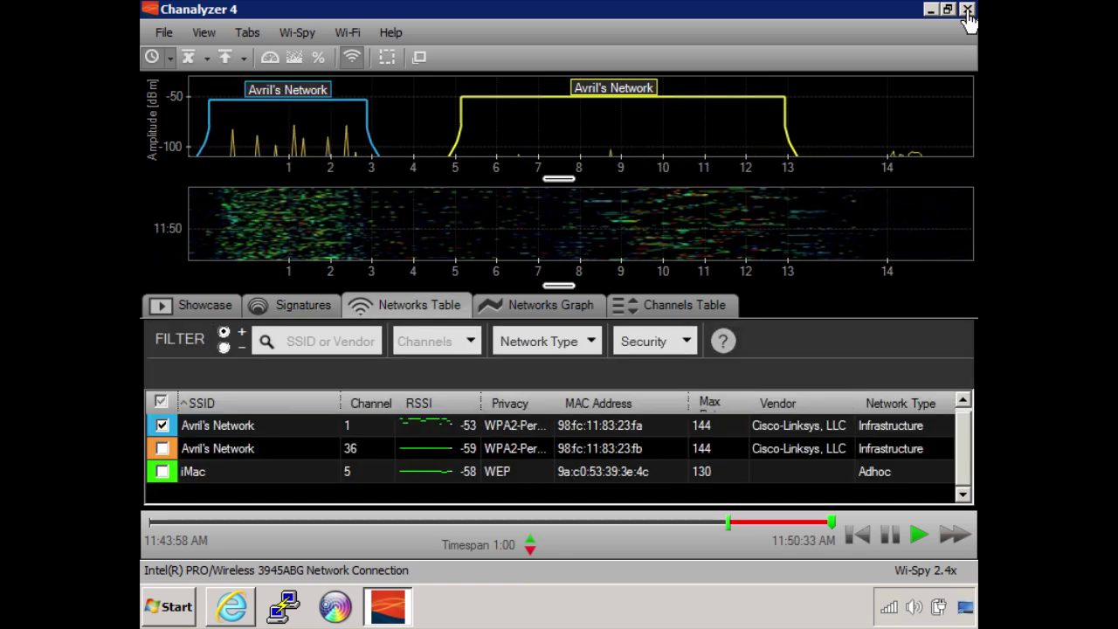
left_click(967, 10)
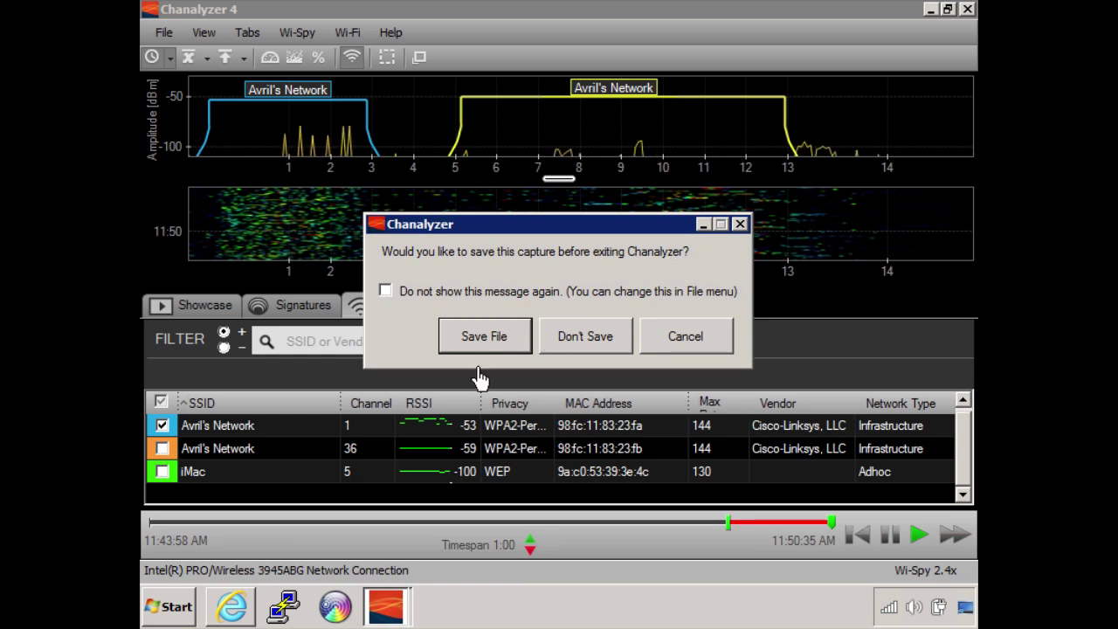
left_click(572, 349)
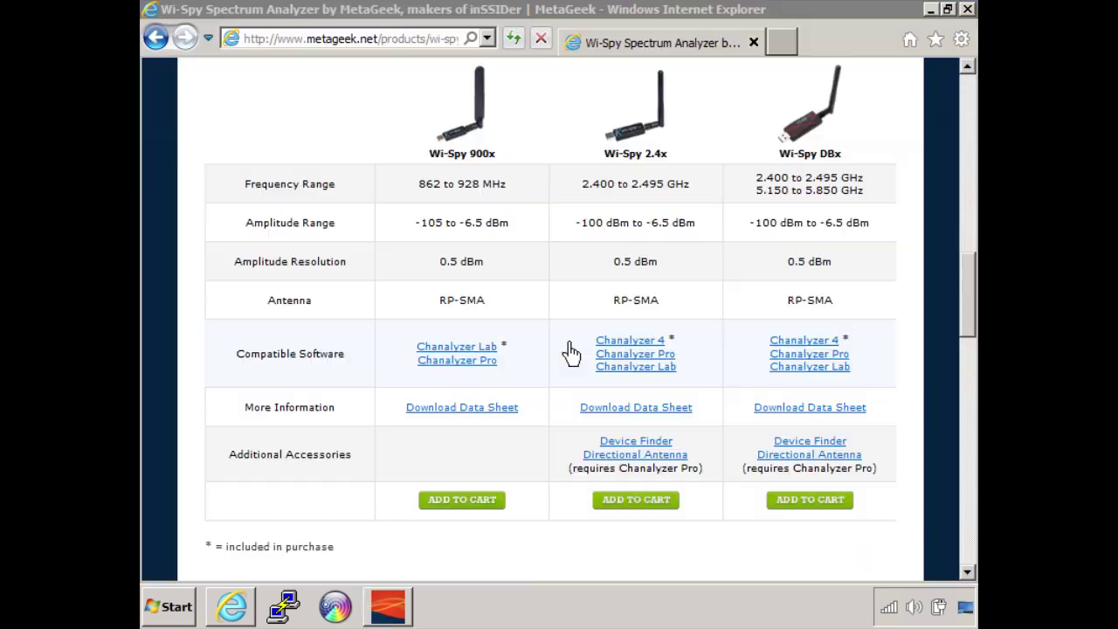